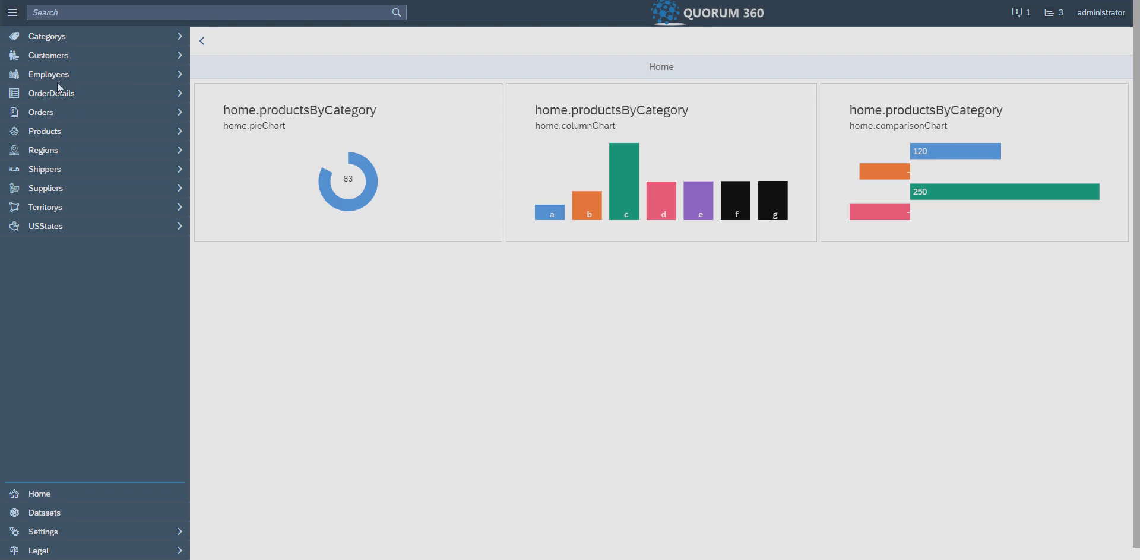
- Open the Employees graph view and apply the existing Employee filter for longitude > -30.0
left_click(180, 74)
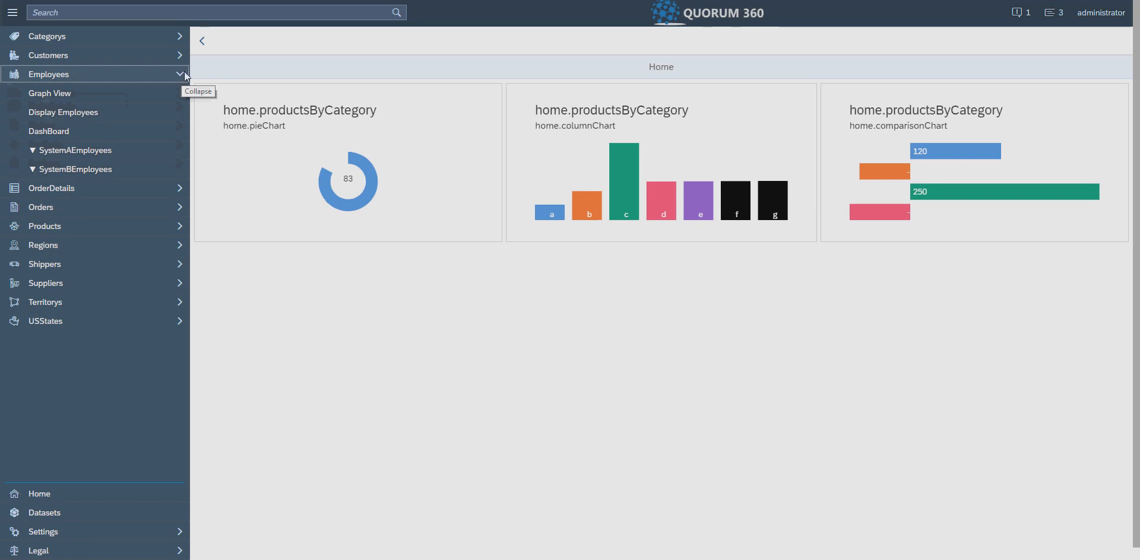
left_click(41, 95)
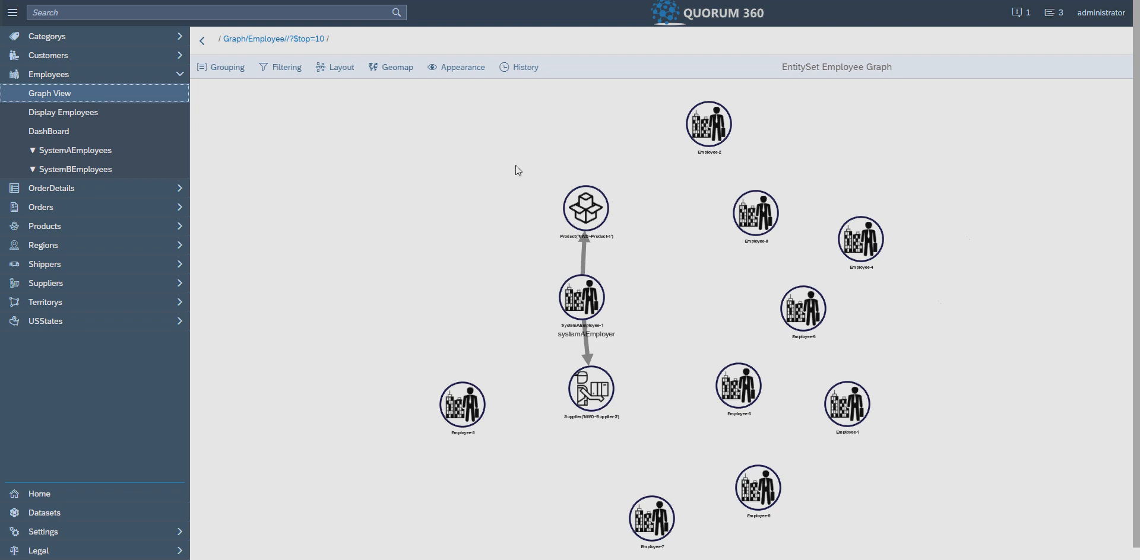
left_click(288, 70)
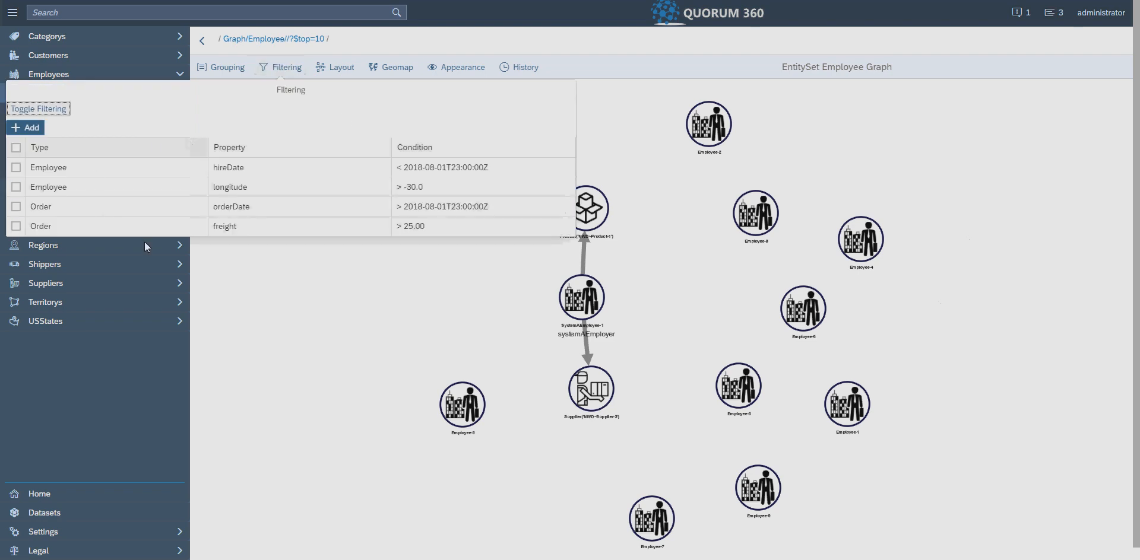
left_click(16, 187)
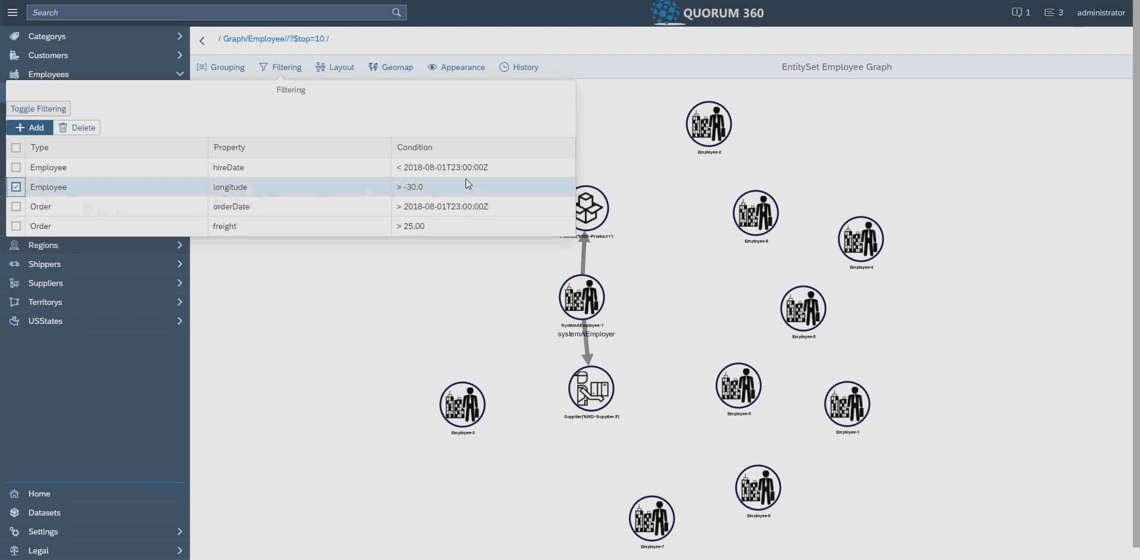
left_click(36, 109)
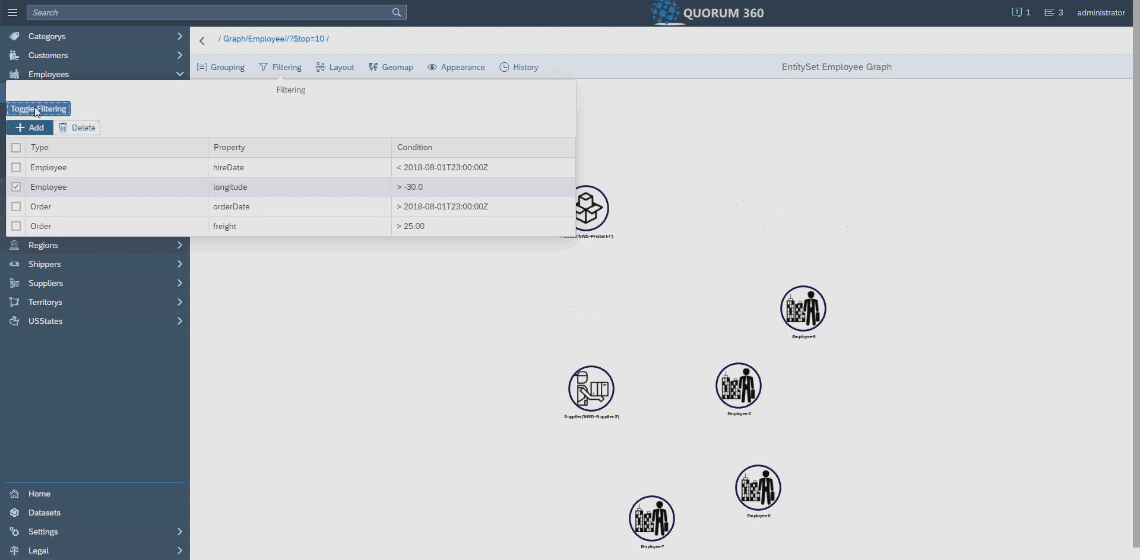
left_click(342, 303)
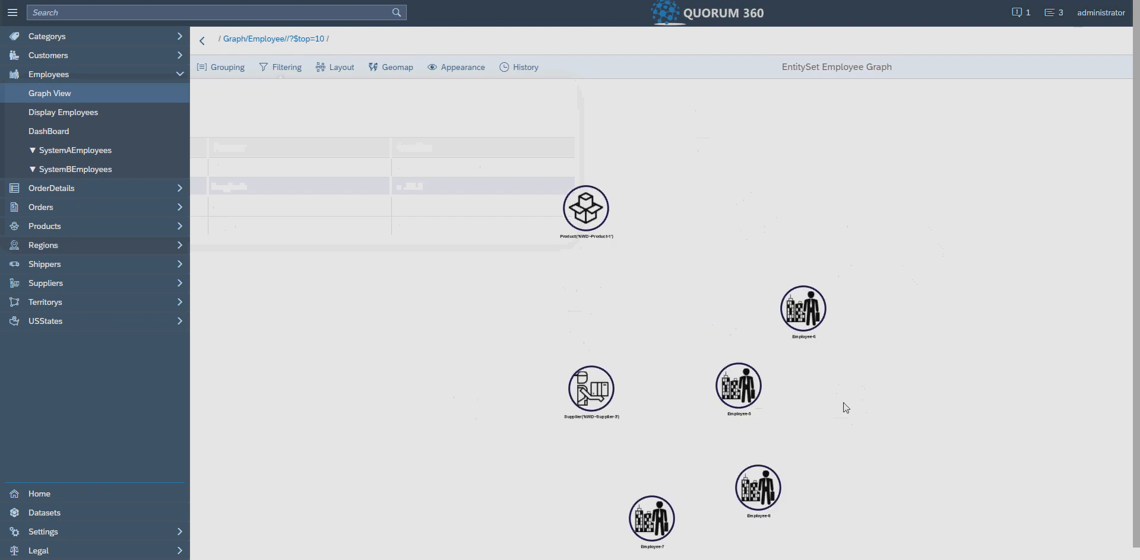
- Expand all relationships of the rightmost employee node in the filtered graph
right_click(814, 321)
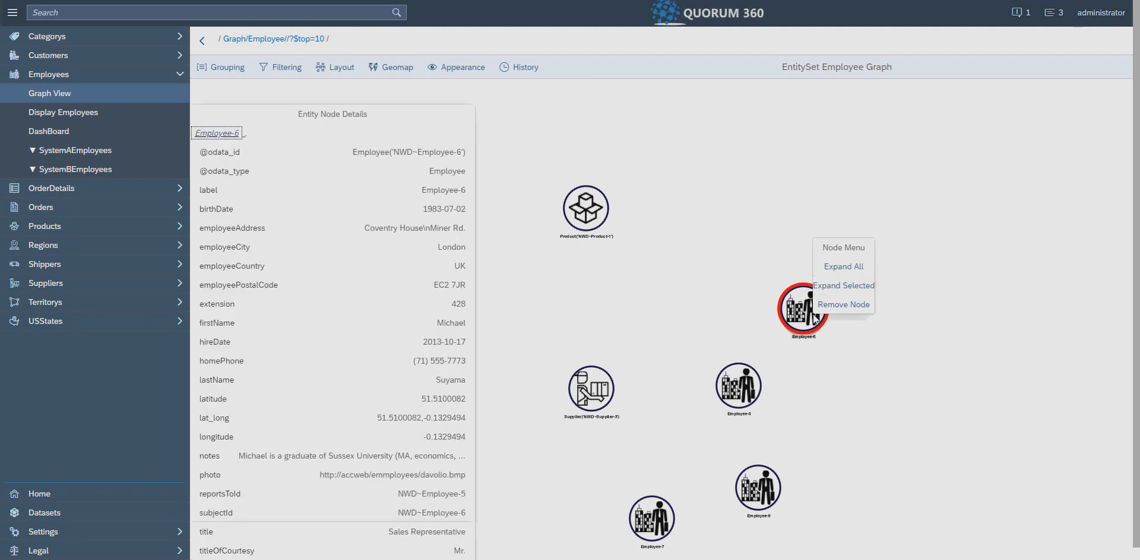
left_click(853, 269)
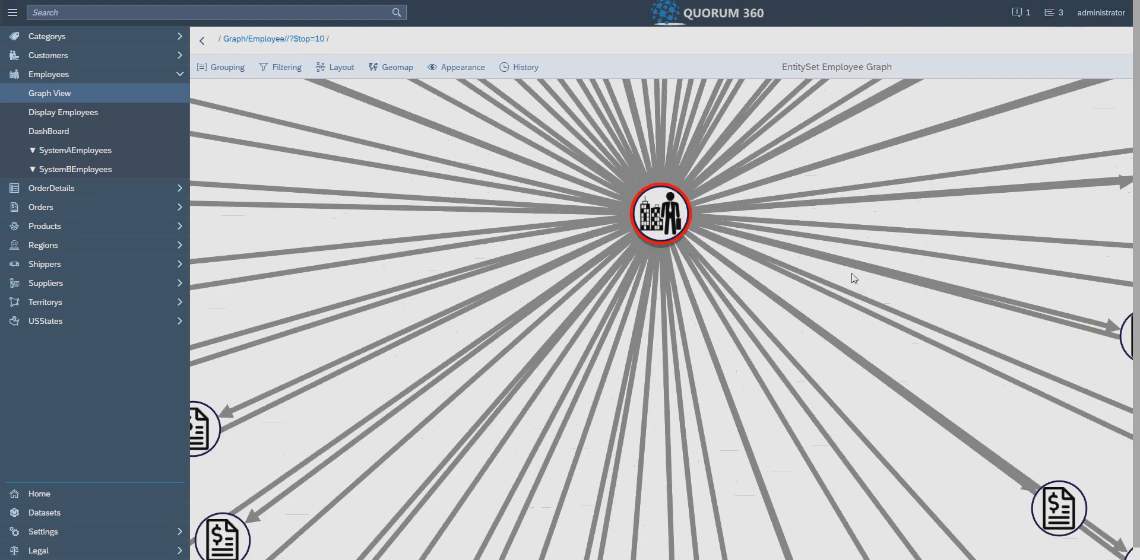
- Expand only the managesOrder navigation property of the Employee-9 node
scroll(853, 279, "down", 5)
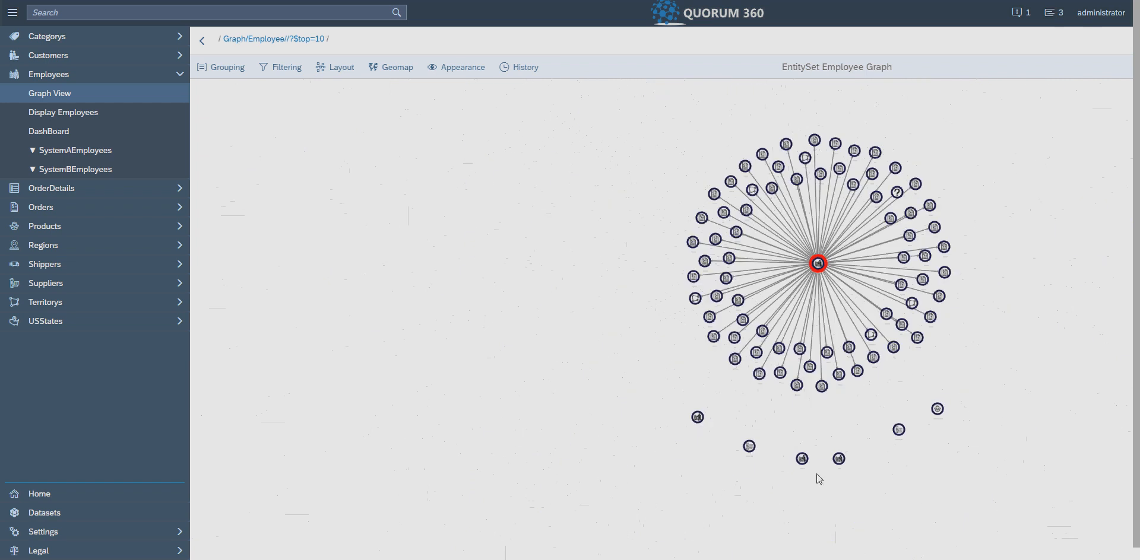
scroll(843, 469, "up", 3)
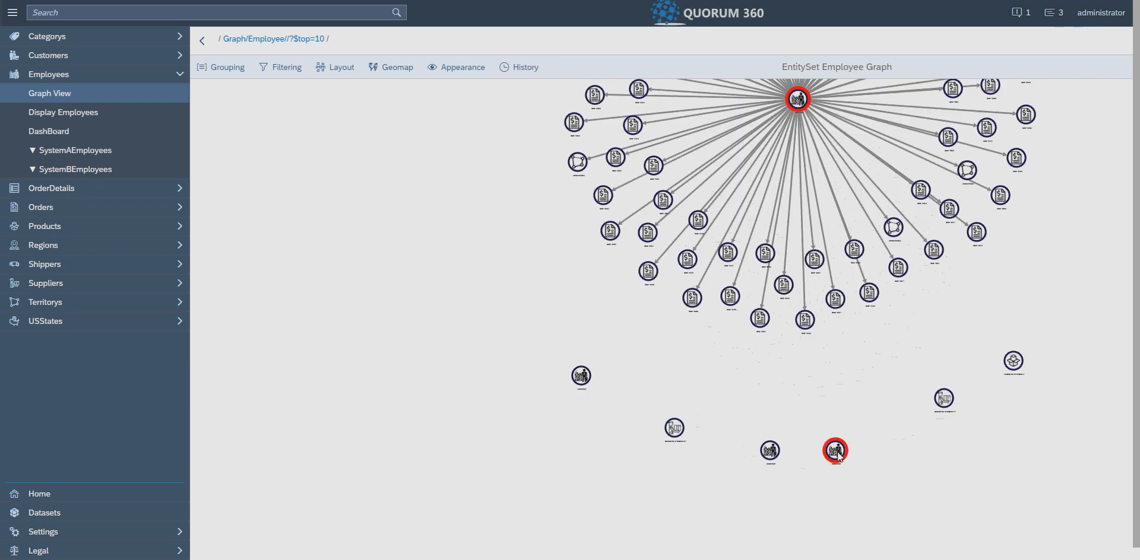
right_click(836, 452)
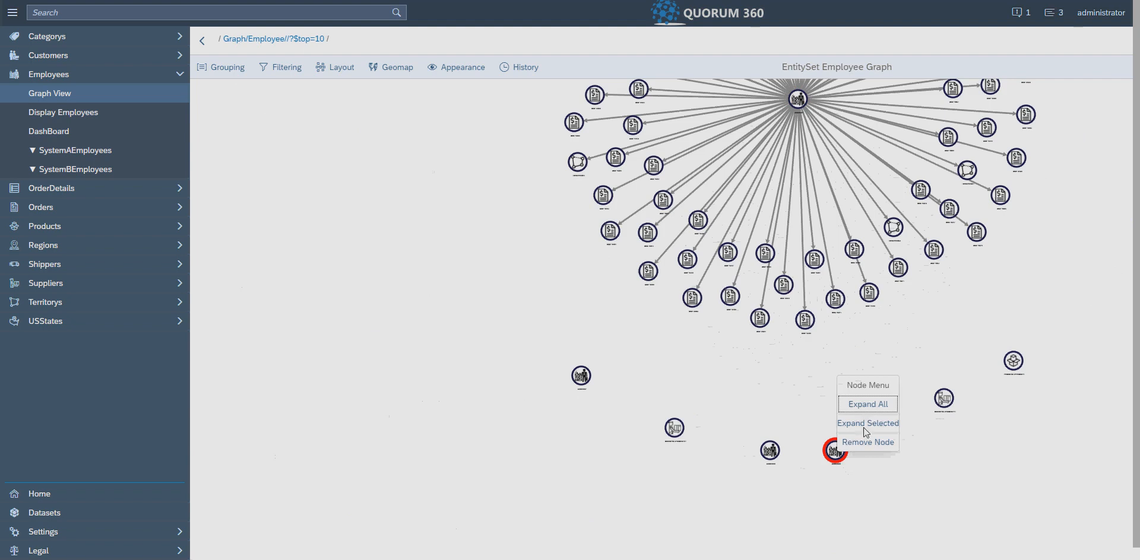
left_click(865, 426)
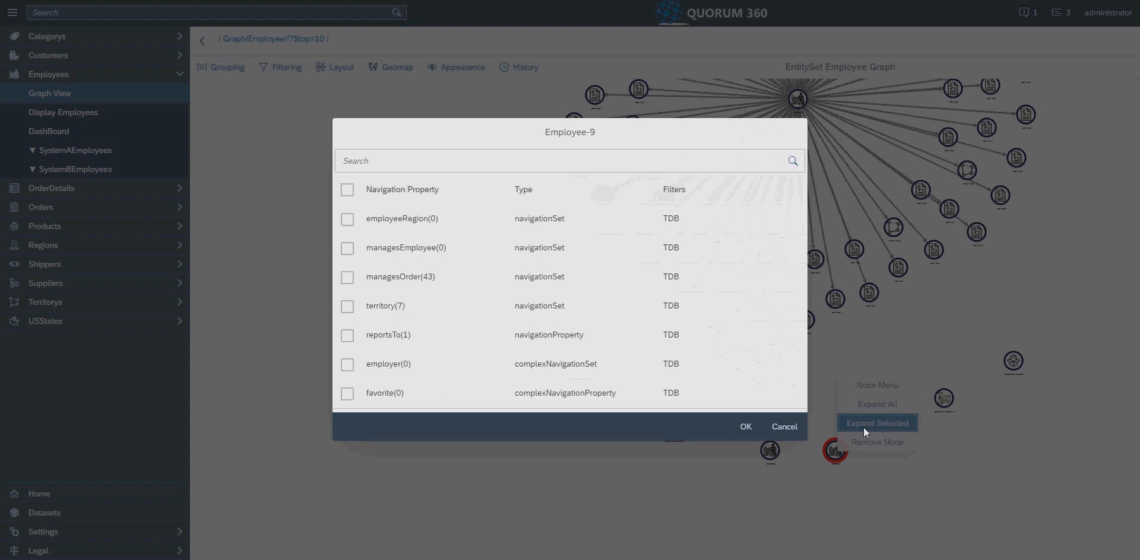
left_click(347, 278)
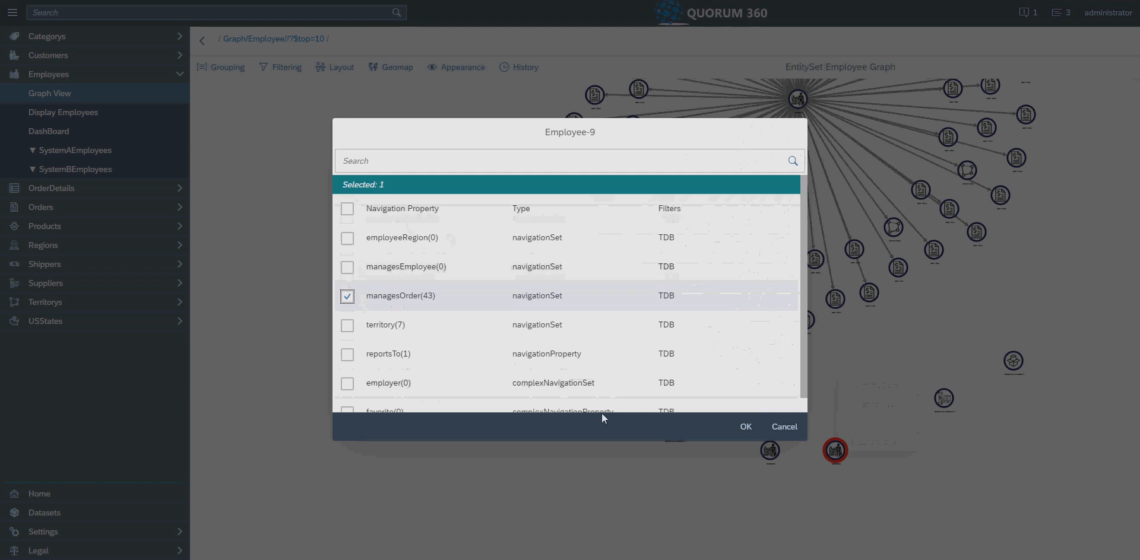
left_click(745, 427)
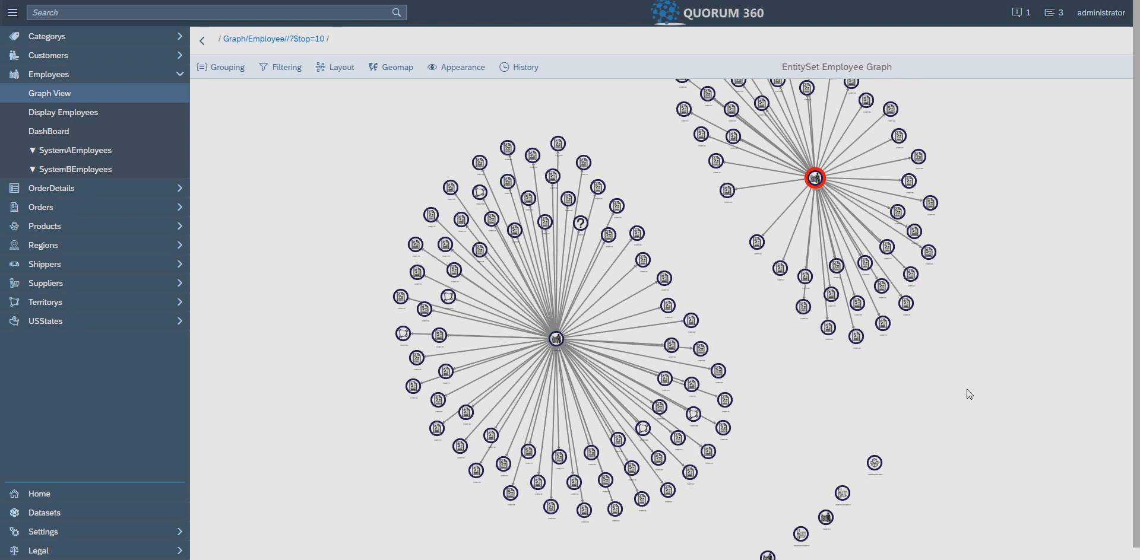
- View the entity details of an order node, the unconnected product node and an unexpanded employee node
left_click(691, 321)
left_click(691, 321)
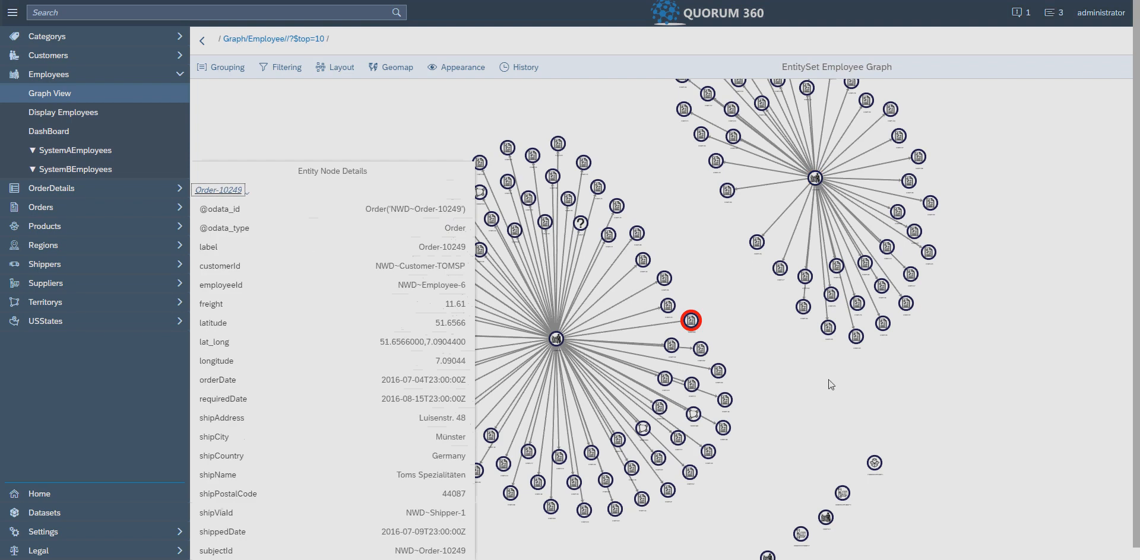
left_click(829, 328)
left_click(876, 464)
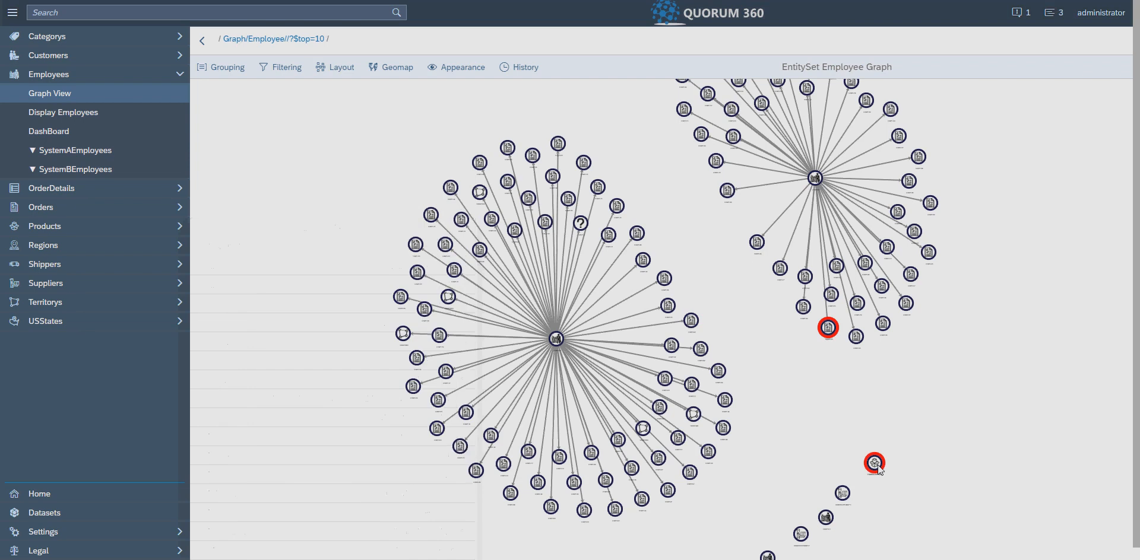
left_click(824, 519)
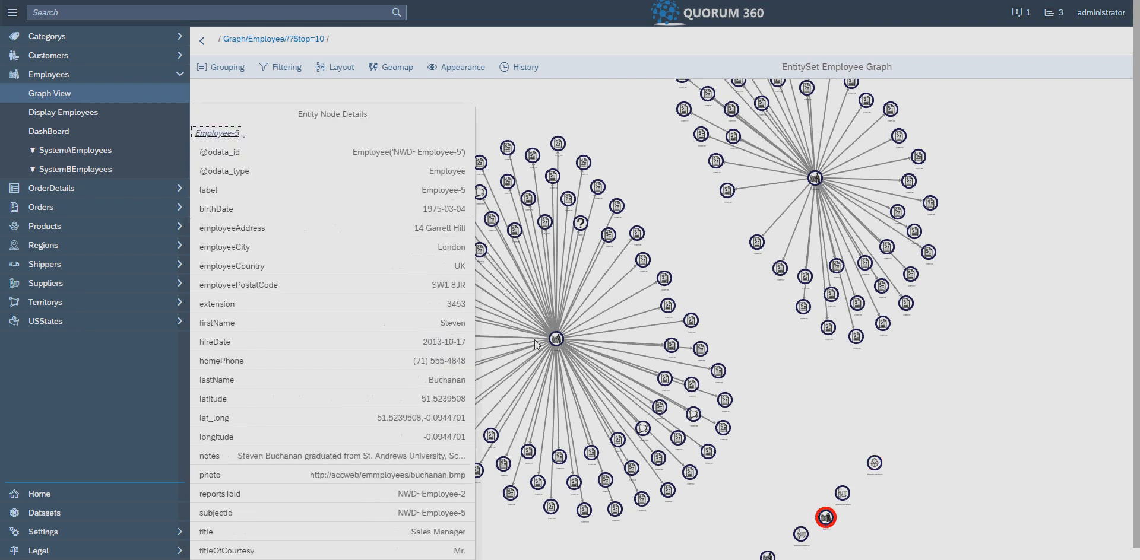
left_click(844, 377)
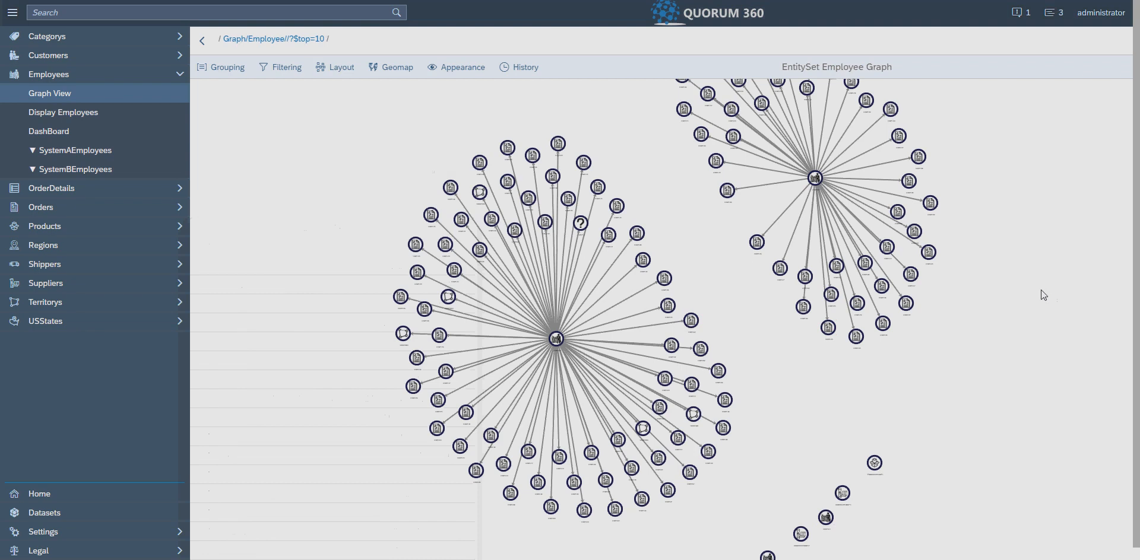
- Review the byCountry group's rules and activate that grouping on the graph
left_click(227, 68)
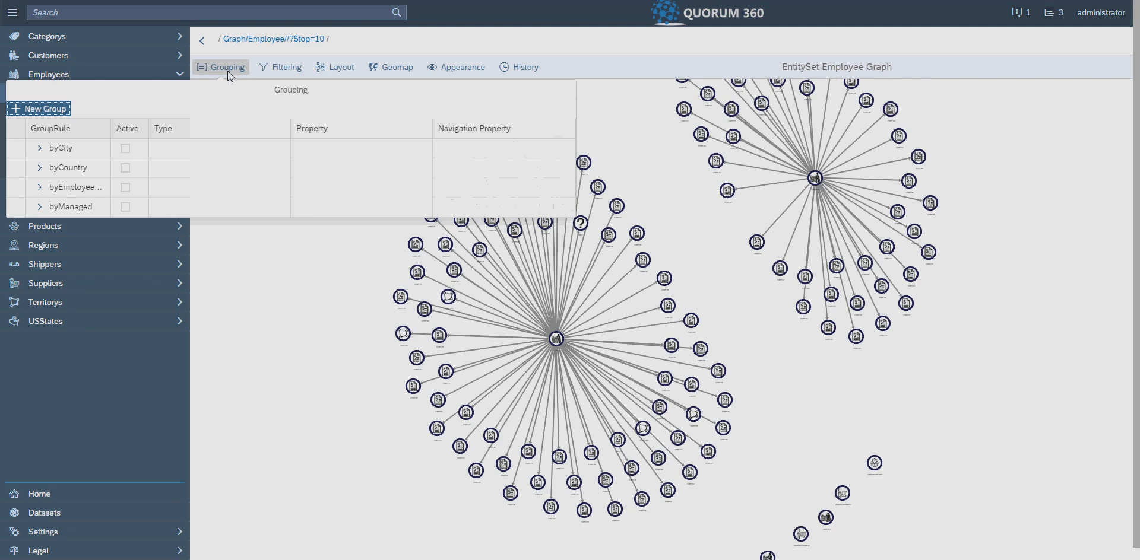
left_click(40, 168)
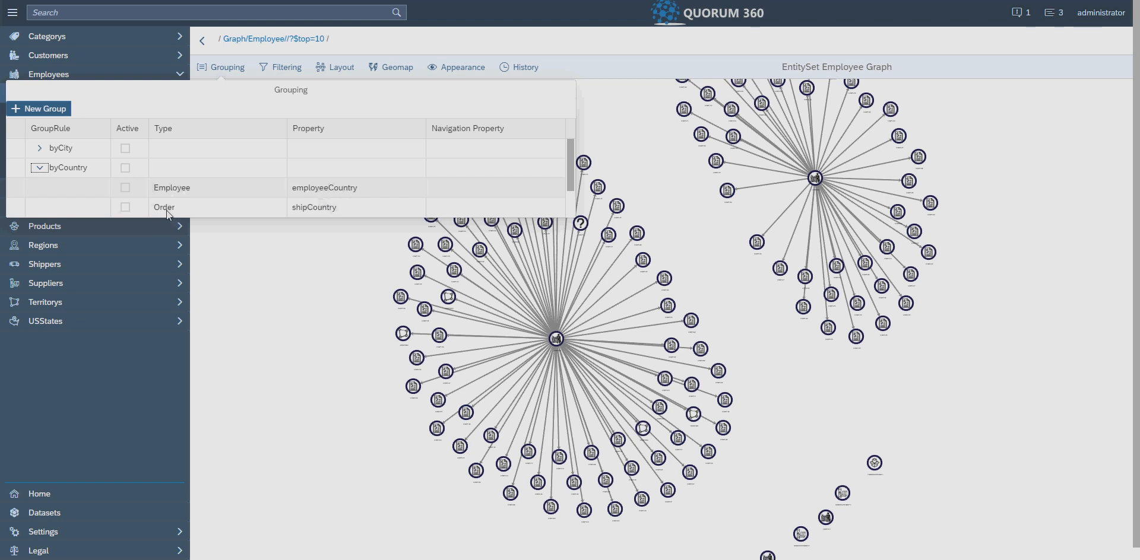
left_click(328, 211)
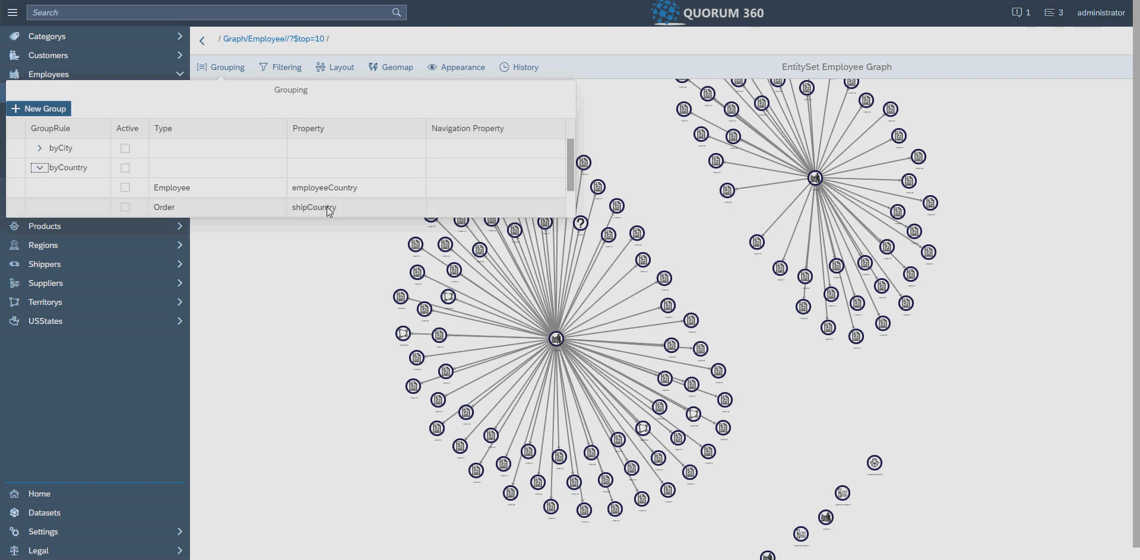
left_click(13, 172)
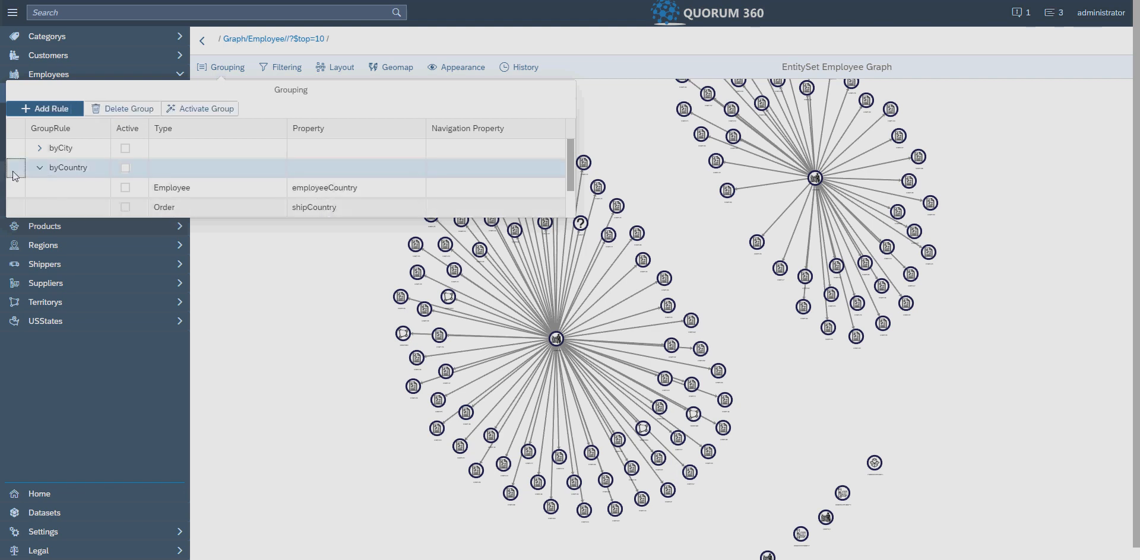
left_click(196, 109)
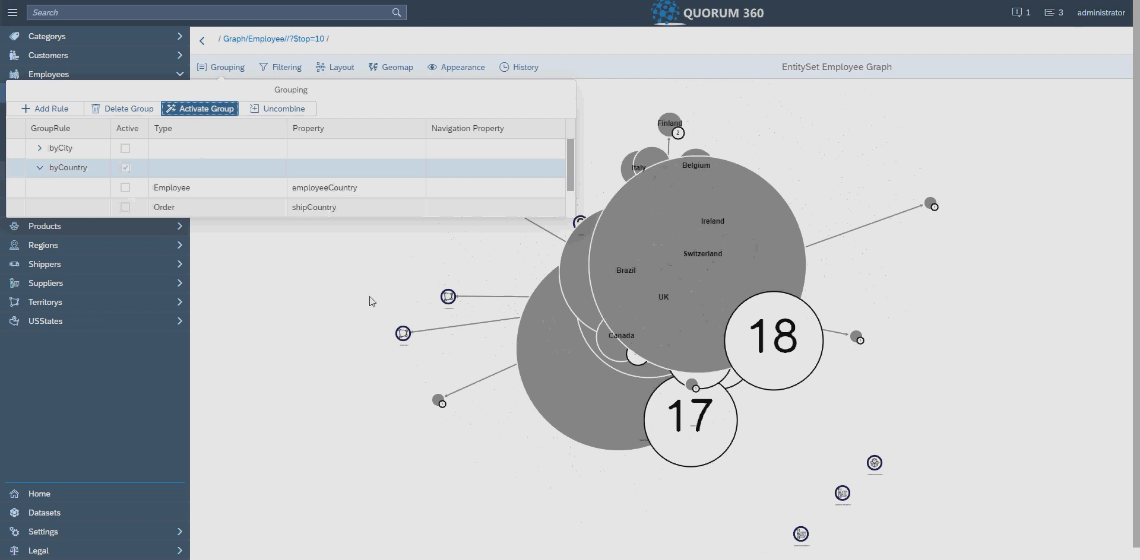
left_click(338, 336)
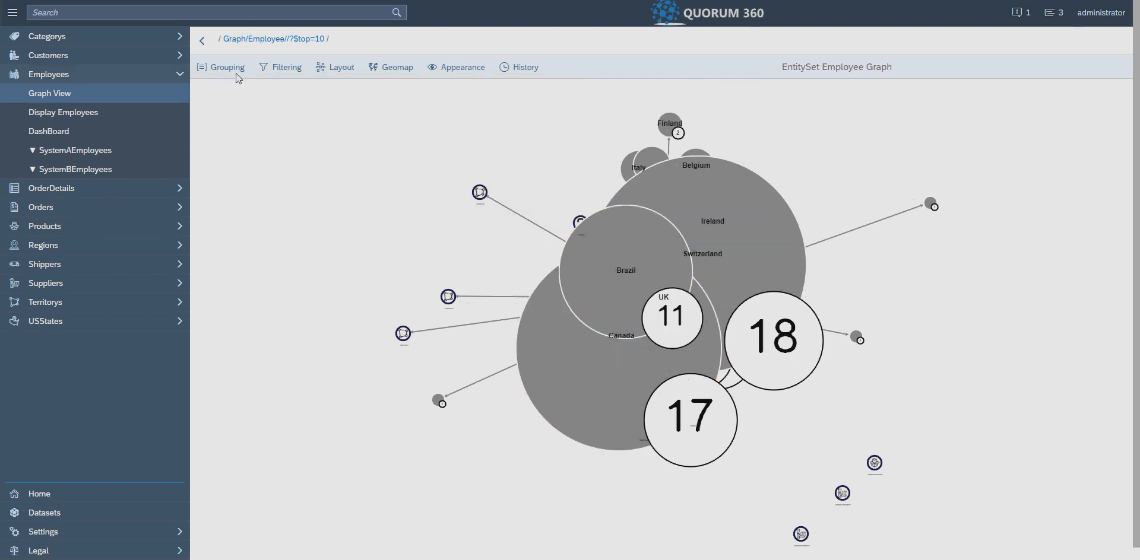
- Switch the grouped graph to map mode using the Wikimedia Streets map
left_click(391, 67)
left_click(399, 108)
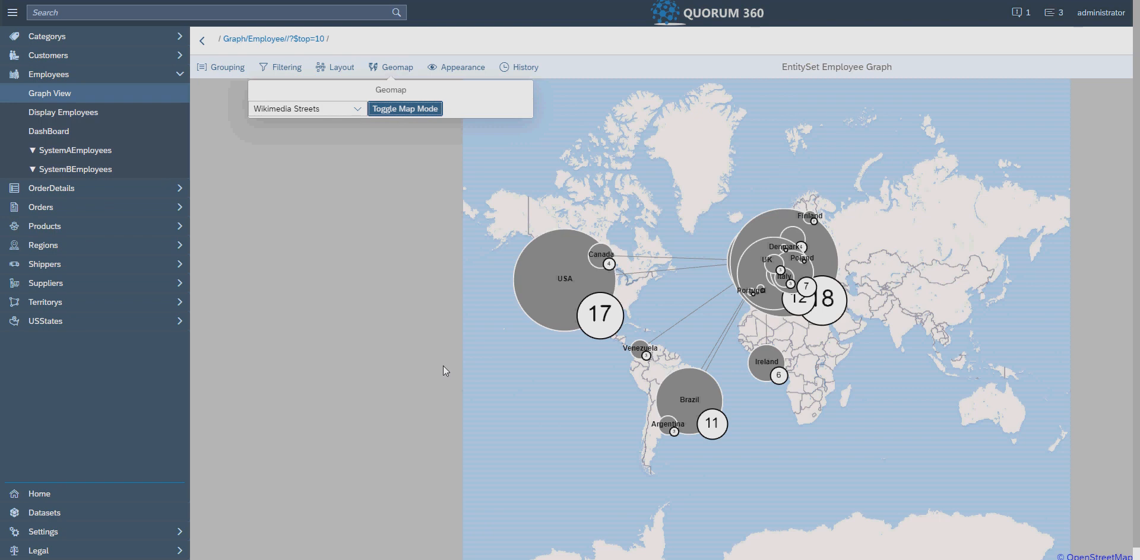
- Expand the Canada group on the map into its individual nodes
scroll(678, 214, "up", 3)
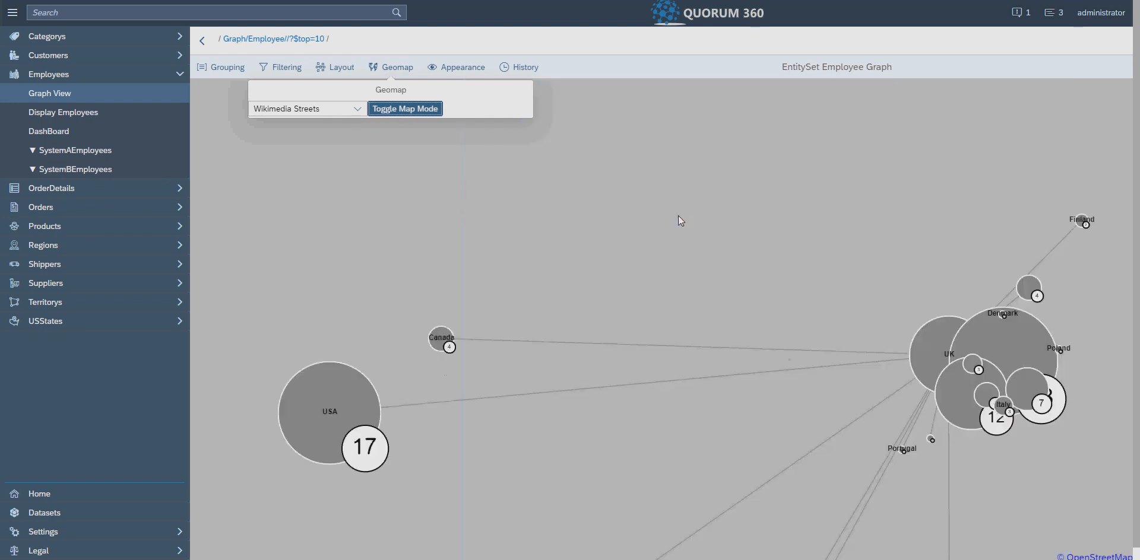
double_click(446, 338)
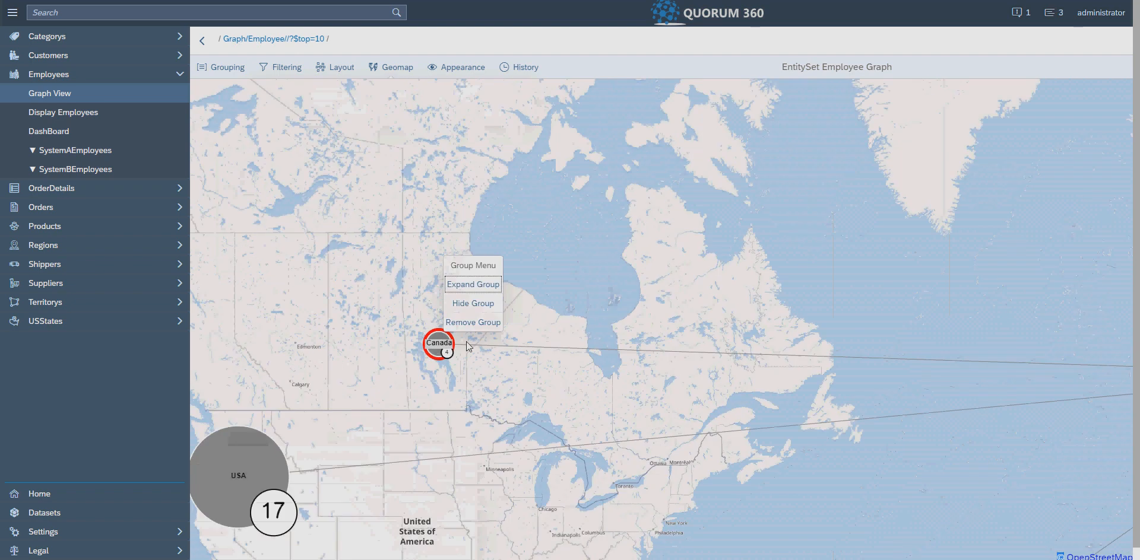
left_click(473, 291)
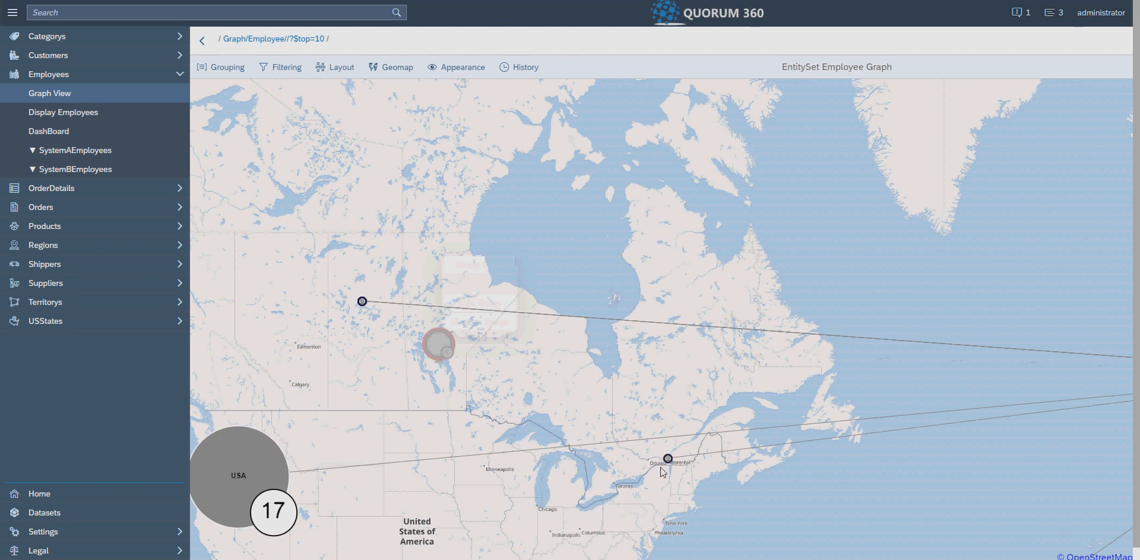
- Regroup the expanded Canada nodes on the map
scroll(445, 339, "up", 2)
right_click(446, 339)
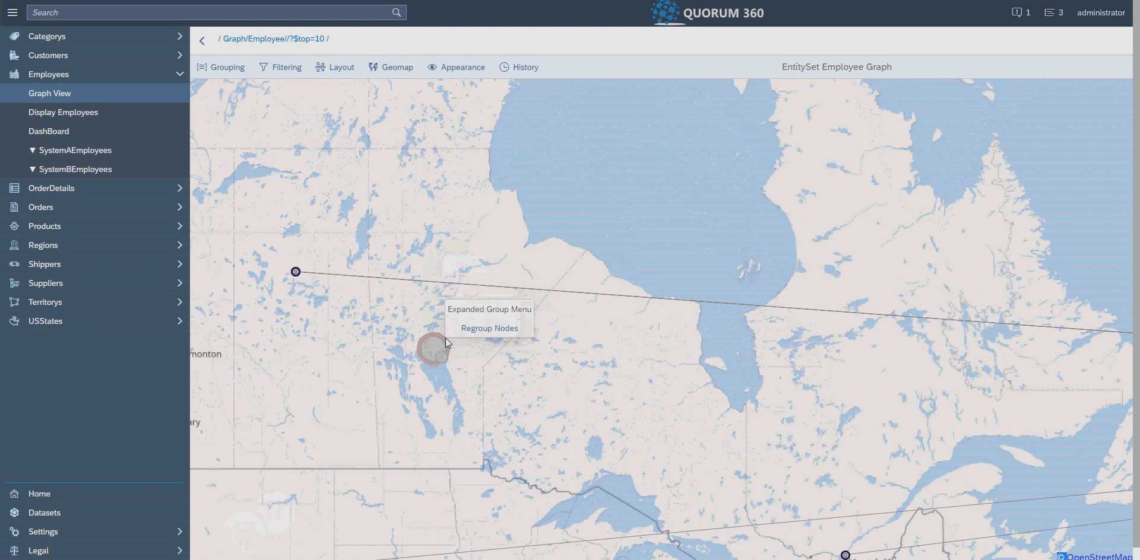
left_click(490, 328)
scroll(728, 345, "down", 1)
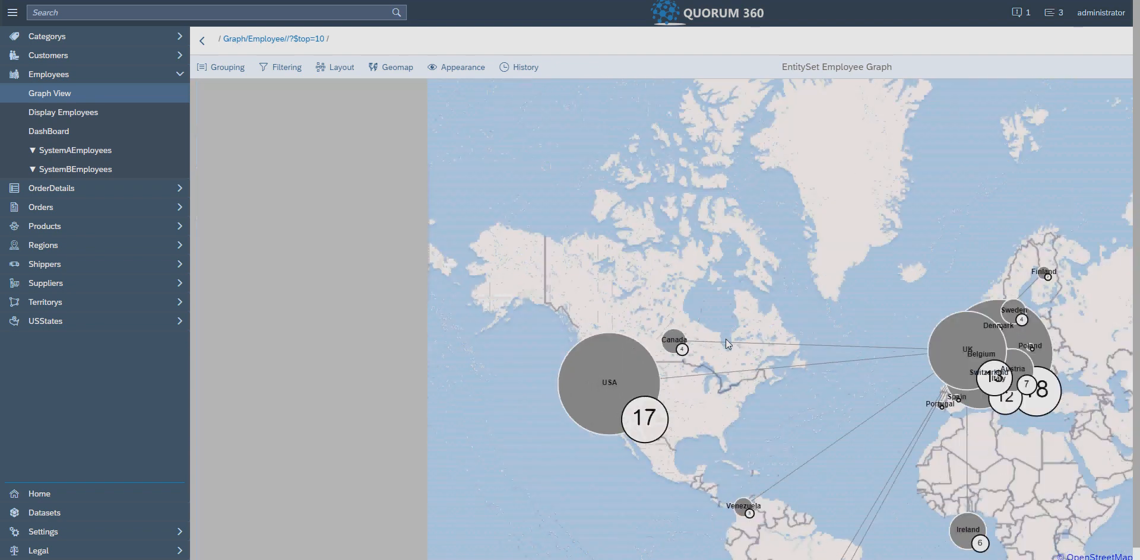